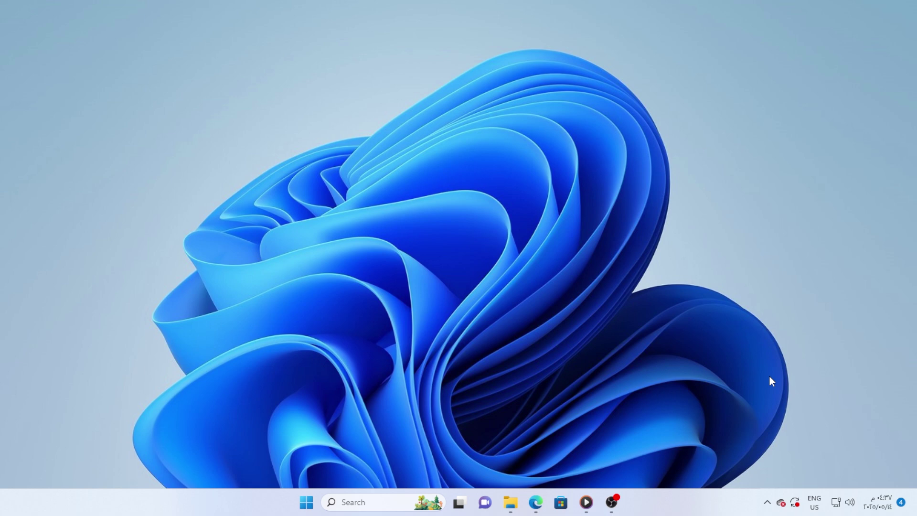
Open Task Manager and select the Windows Explorer process
right_click(452, 298)
left_click(522, 181)
key("ctrl+shift+Escape")
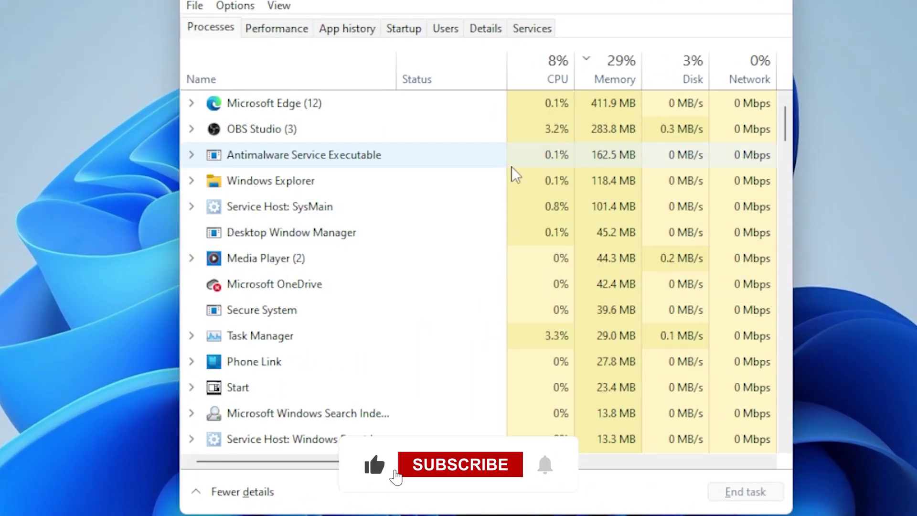
left_click(467, 181)
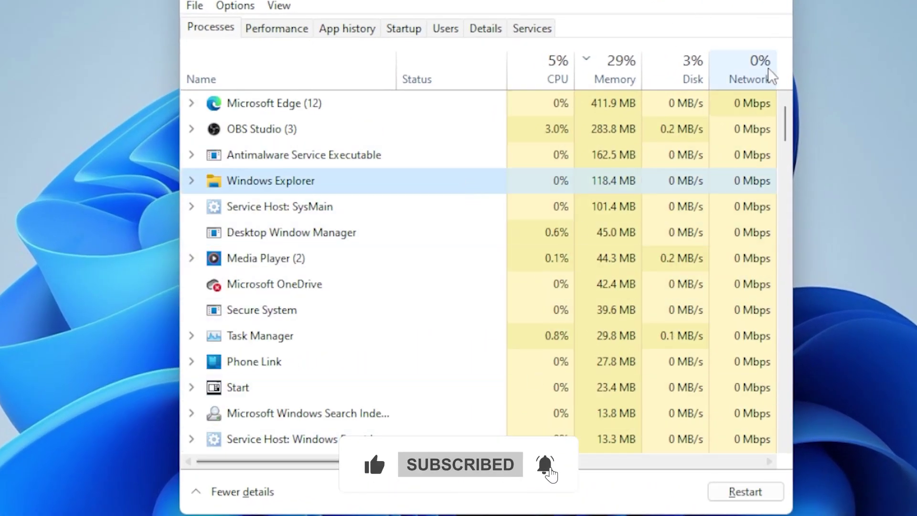
Widen the Task Manager window and narrow the GPU engine column so that the power usage columns fit
left_click_drag(792, 64, 915, 64)
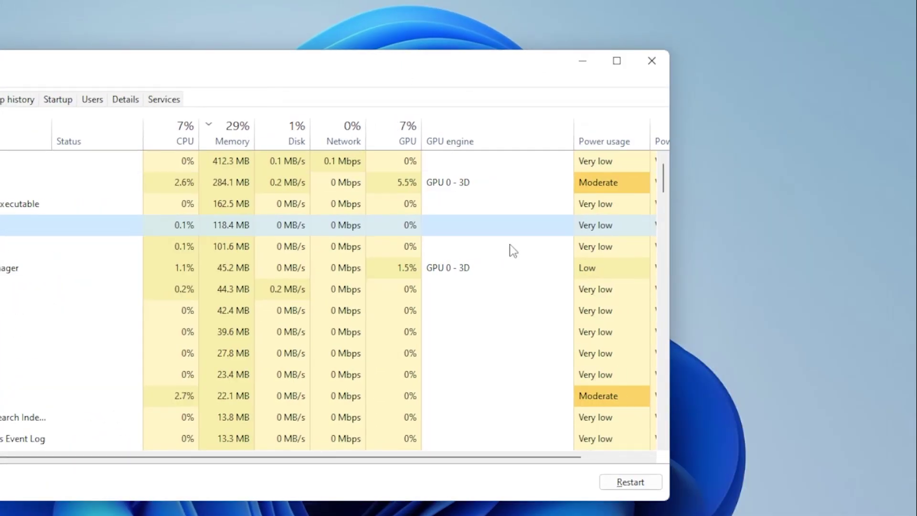
left_click_drag(464, 457, 518, 458)
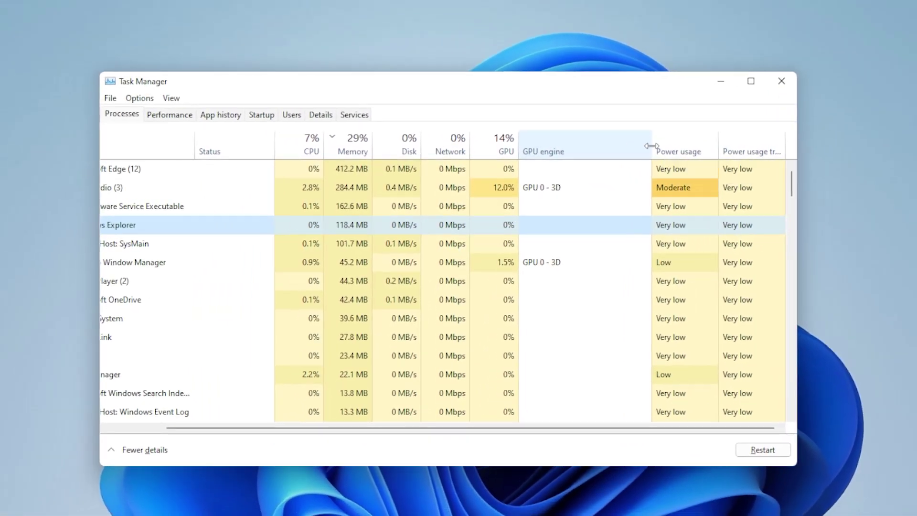
left_click_drag(503, 140, 460, 141)
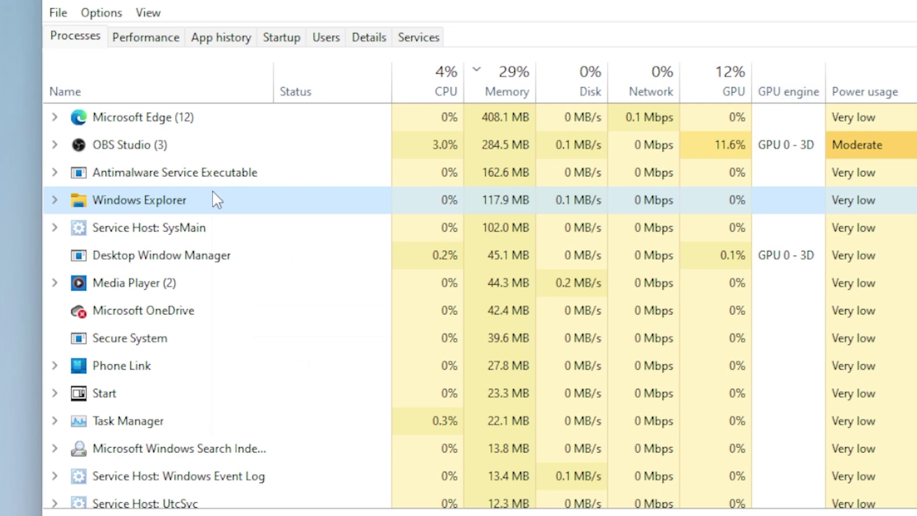
View the actions available for the Windows Explorer process, including Restart, without choosing one, and close Task Manager
right_click(213, 192)
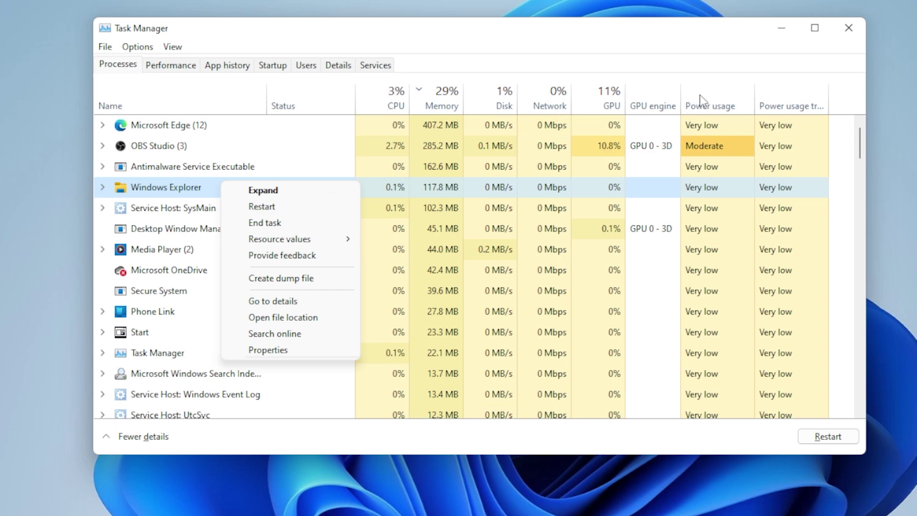
left_click(720, 62)
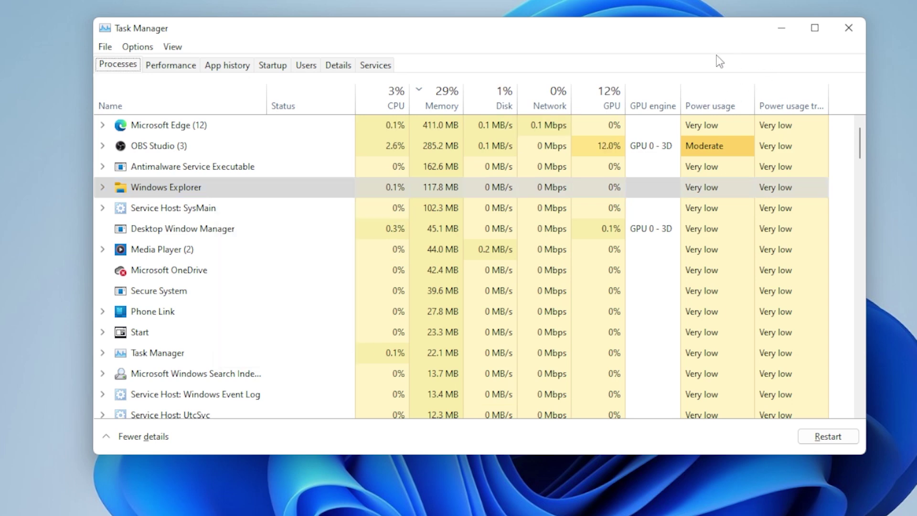
left_click(850, 30)
Search the system for "fol" and open File Explorer from the results
key("super")
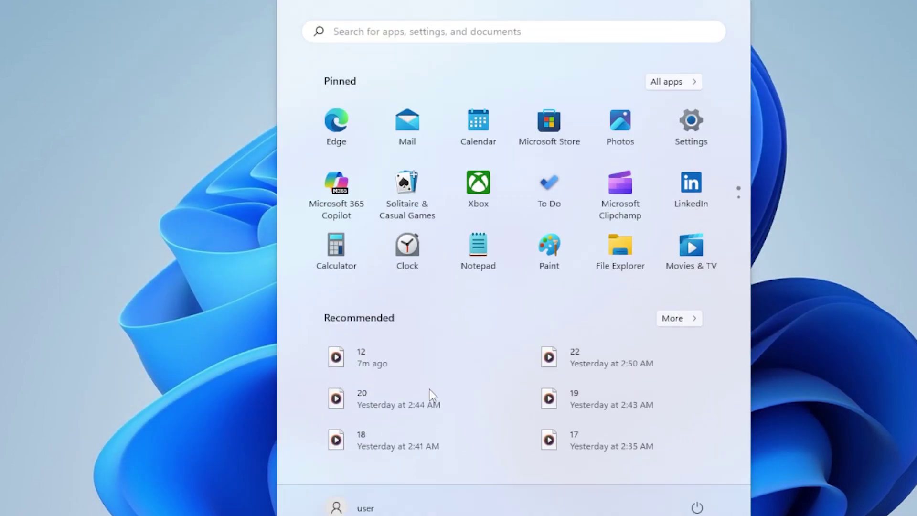
type("fol")
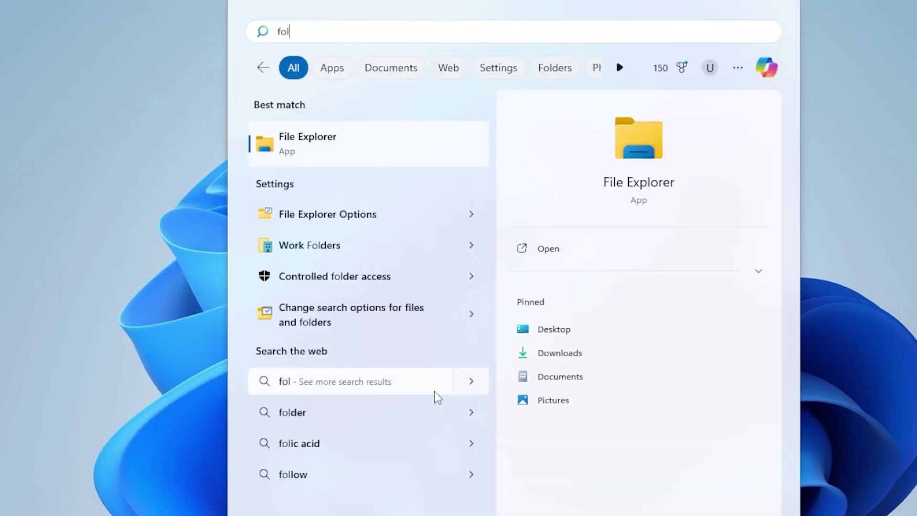
left_click(400, 152)
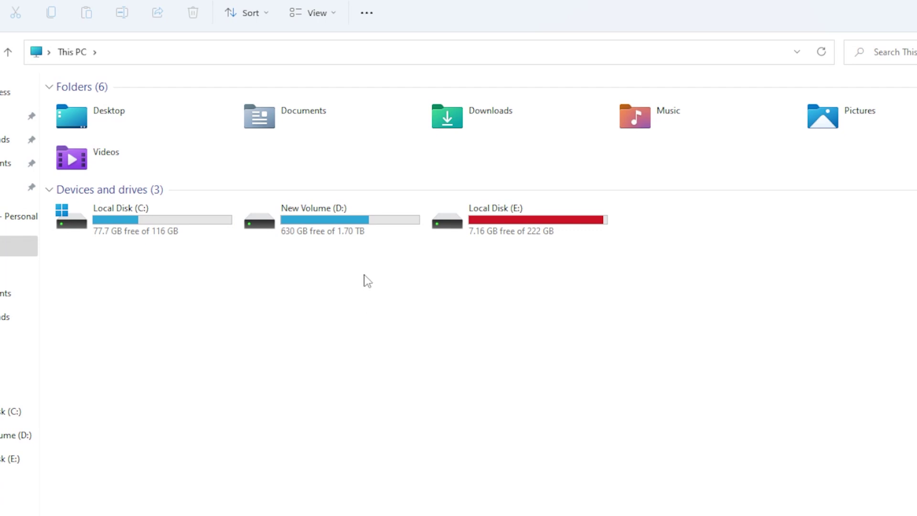
In Folder Options, enable "Always show icons, never thumbnails" and apply the change
left_click(373, 17)
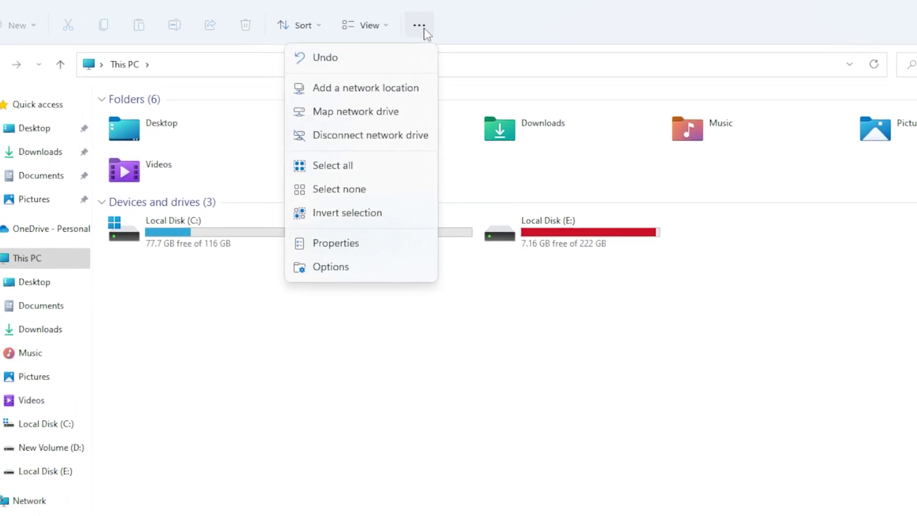
left_click(354, 267)
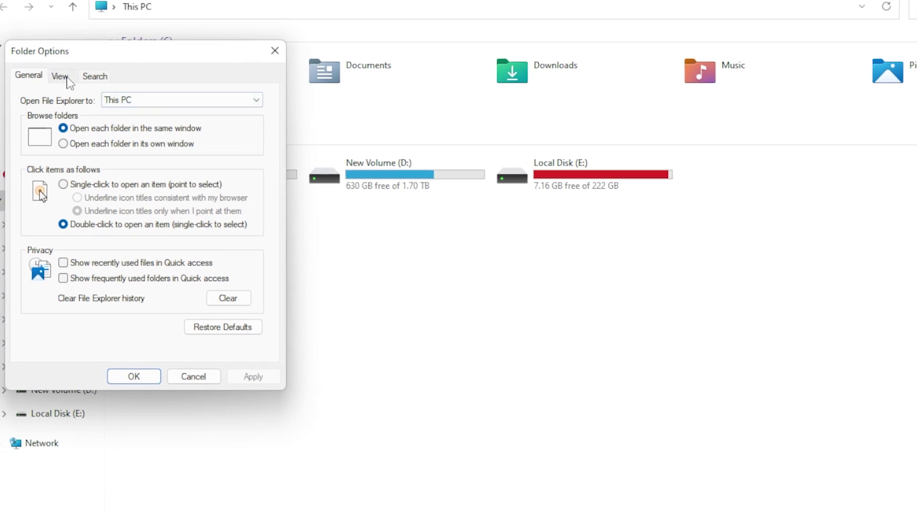
left_click(60, 77)
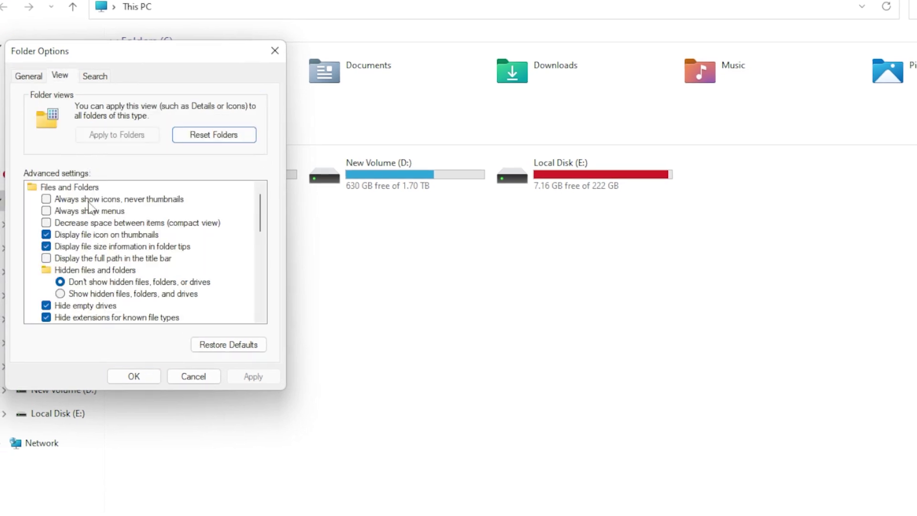
left_click(115, 200)
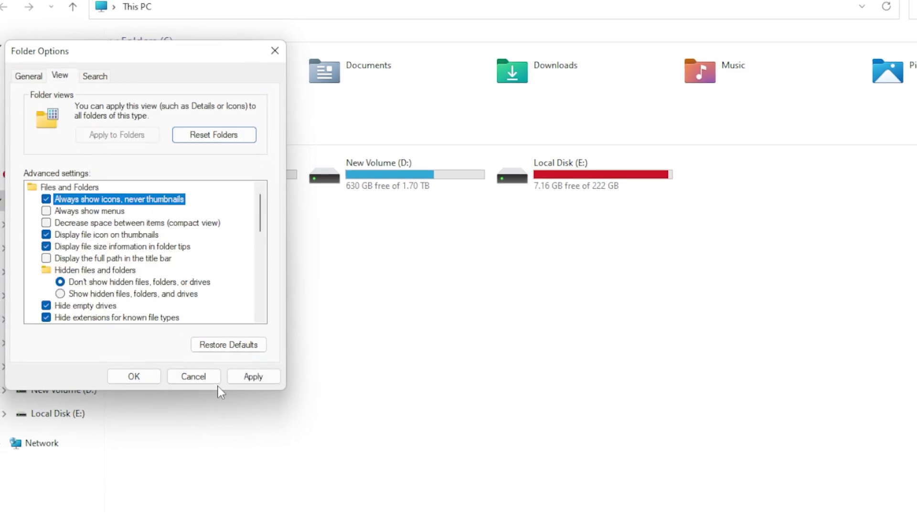
left_click(256, 376)
left_click(154, 378)
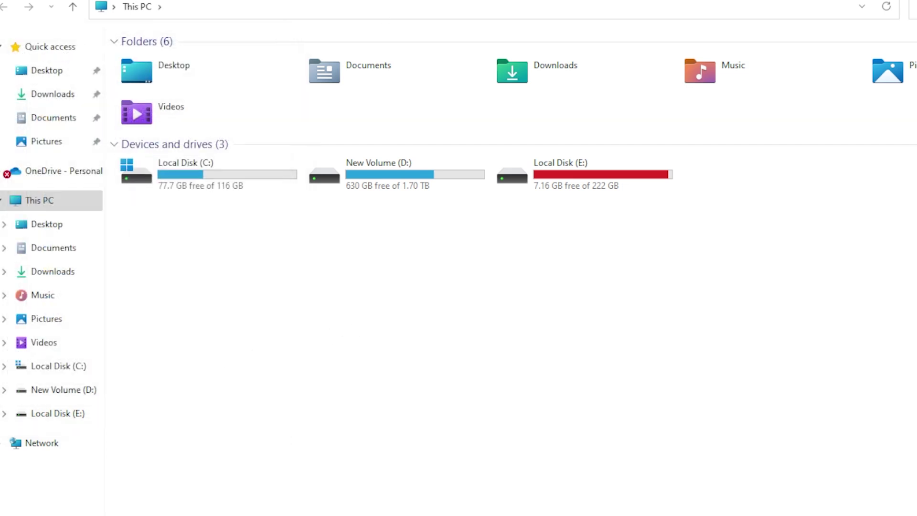
Find Disk Cleanup through the system search and start it for drive C:
left_click(308, 2)
left_click(375, 207)
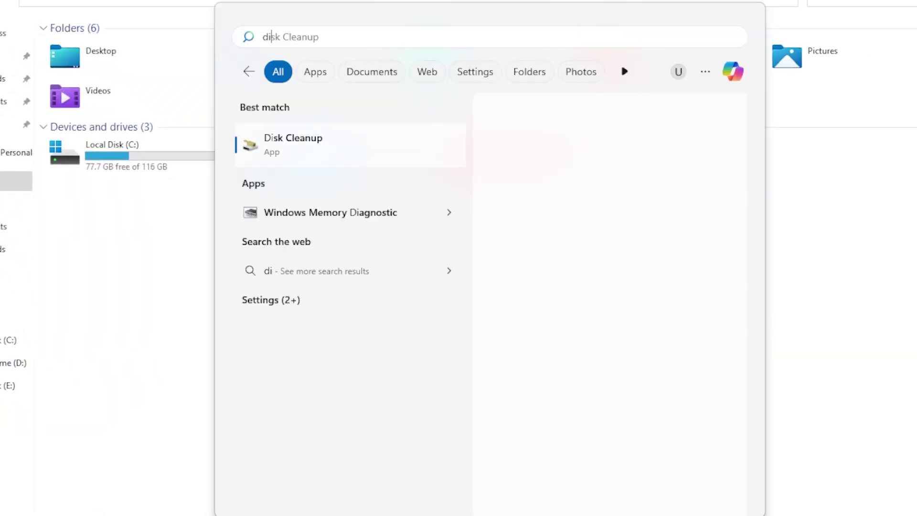
left_click(368, 146)
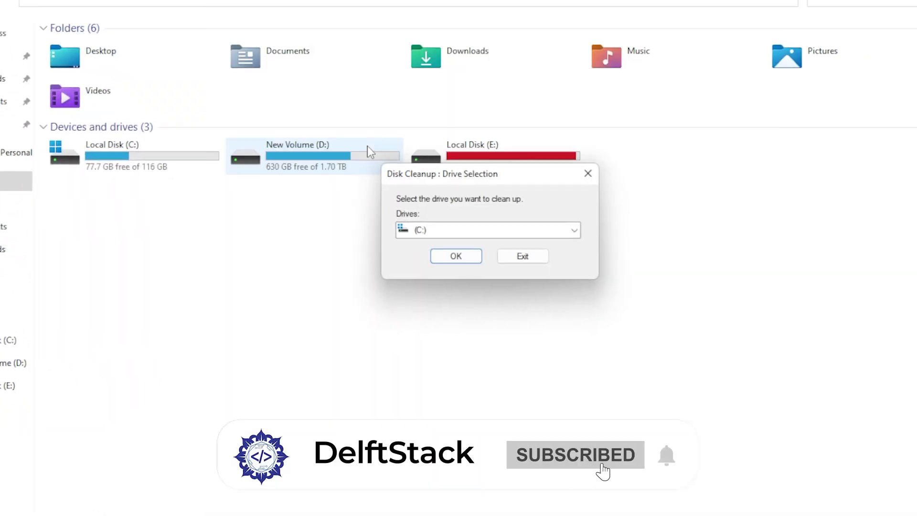
left_click(450, 261)
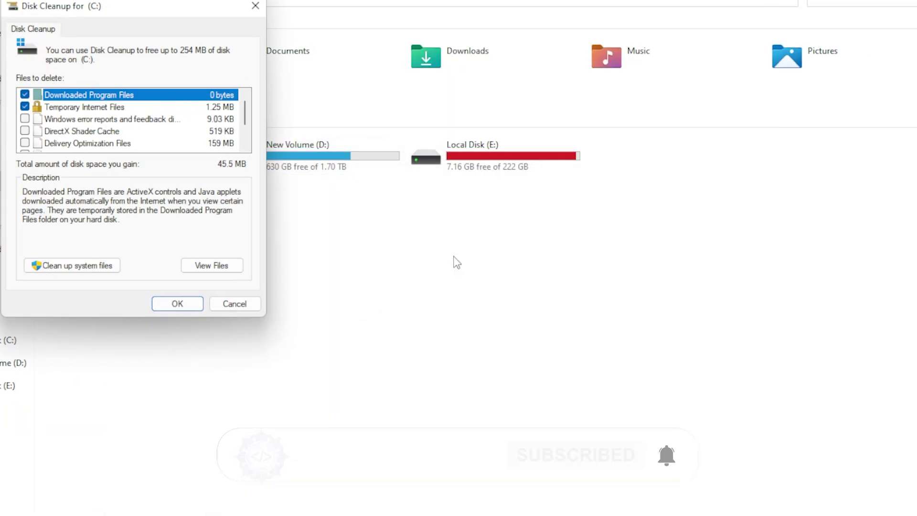
Keep Thumbnails among the files to delete on drive C: and confirm their permanent deletion
scroll(98, 122, "down", 1)
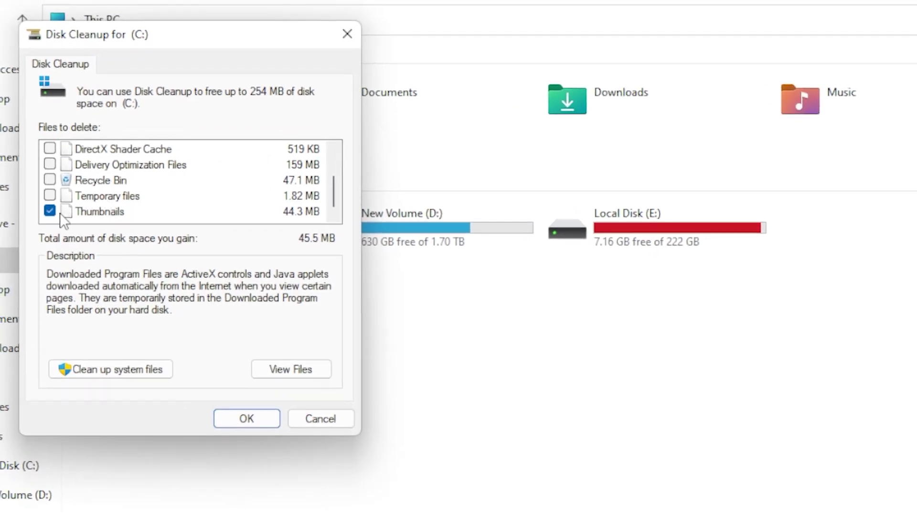
left_click(288, 214)
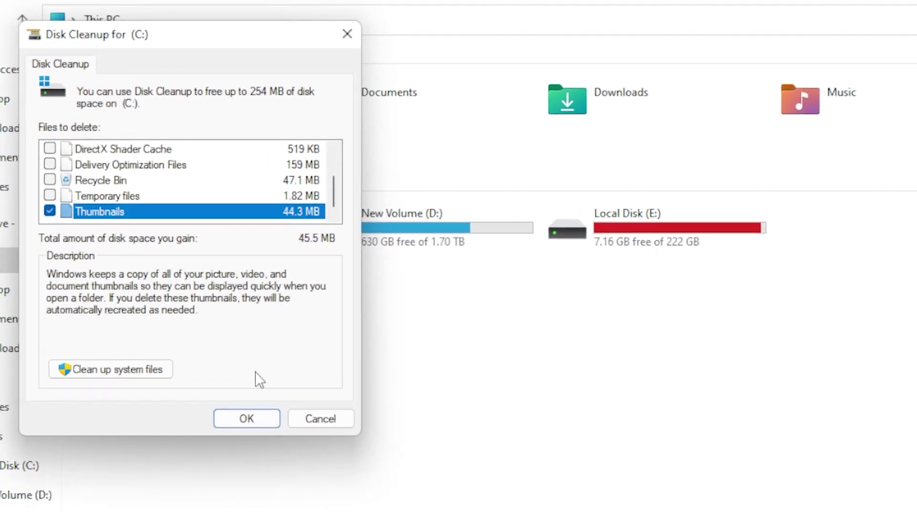
left_click(253, 419)
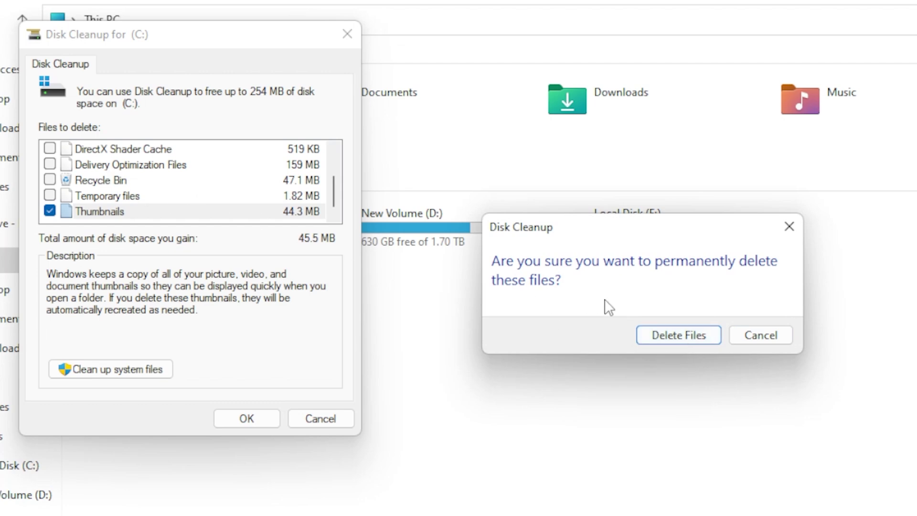
left_click(668, 331)
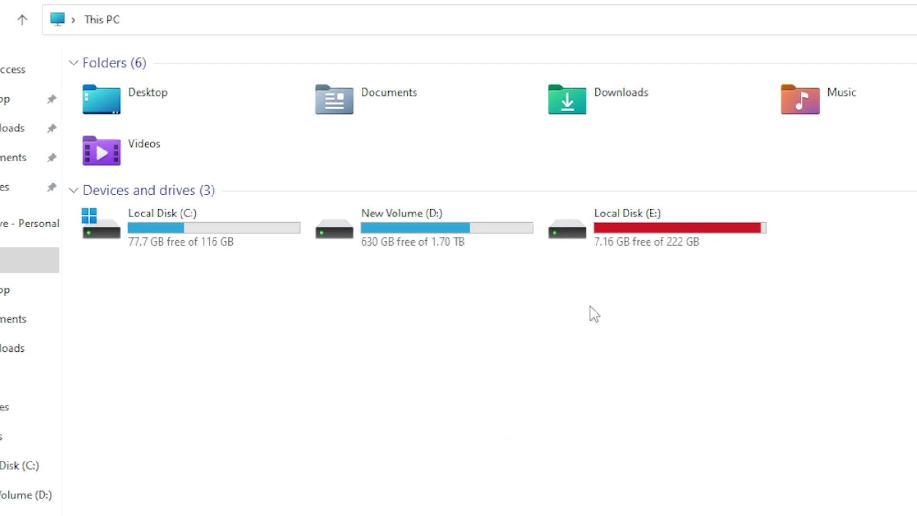
Show the preview pane in the Downloads folder and hide it again
left_click(315, 7)
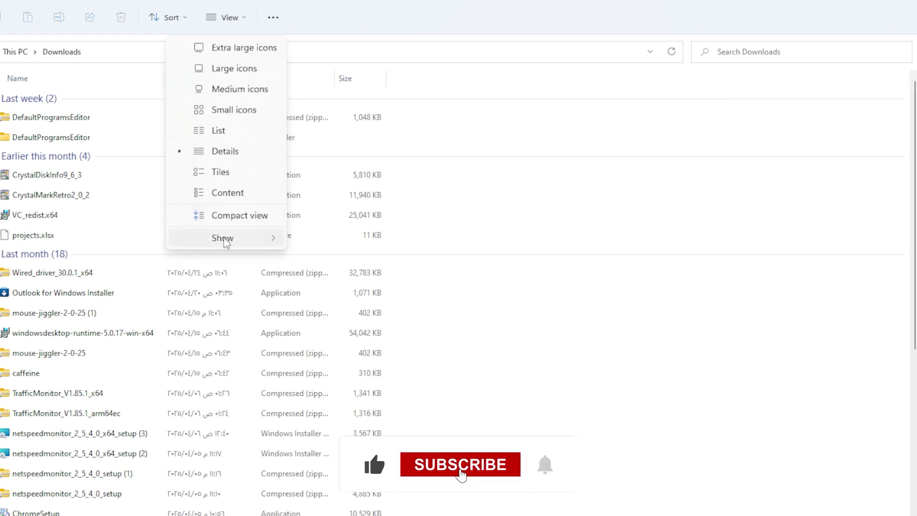
mouse_move(225, 239)
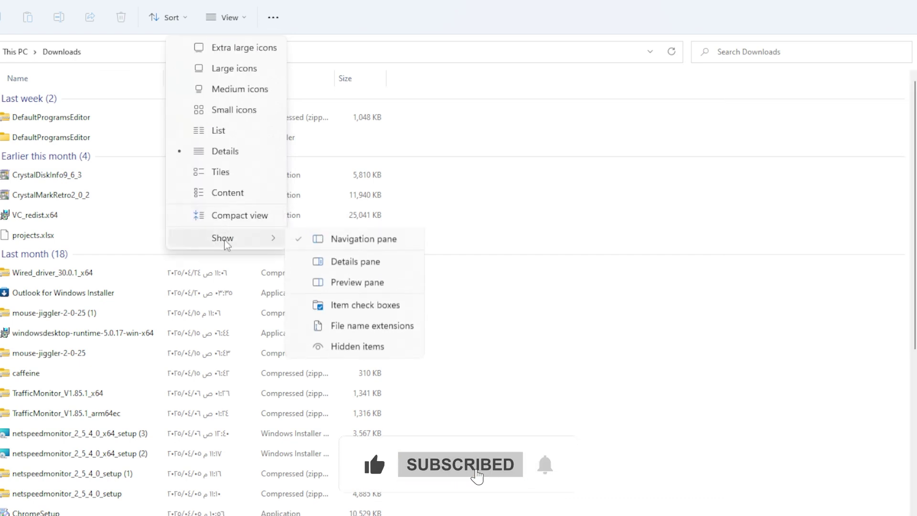
left_click(330, 284)
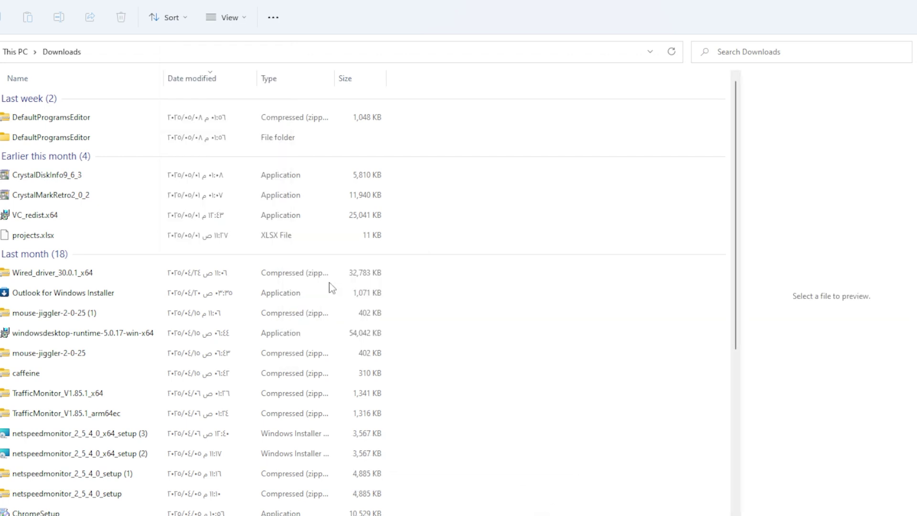
left_click(243, 20)
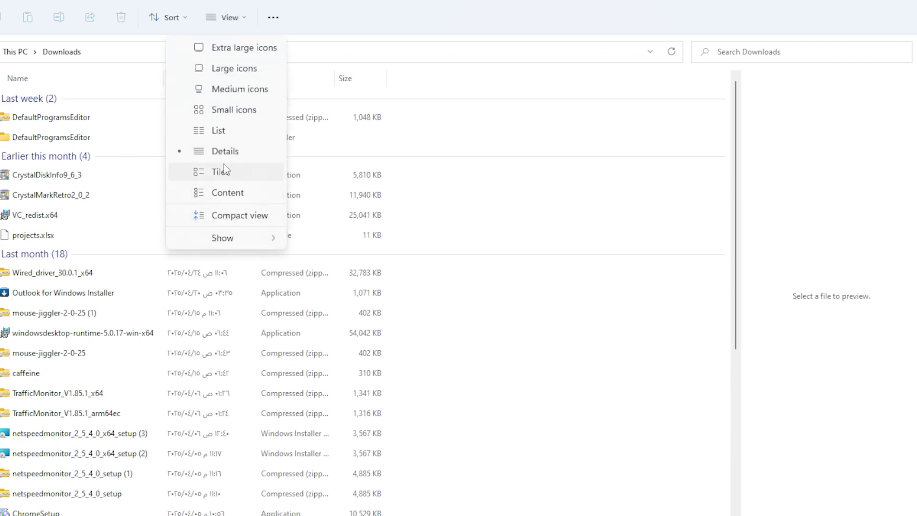
mouse_move(269, 239)
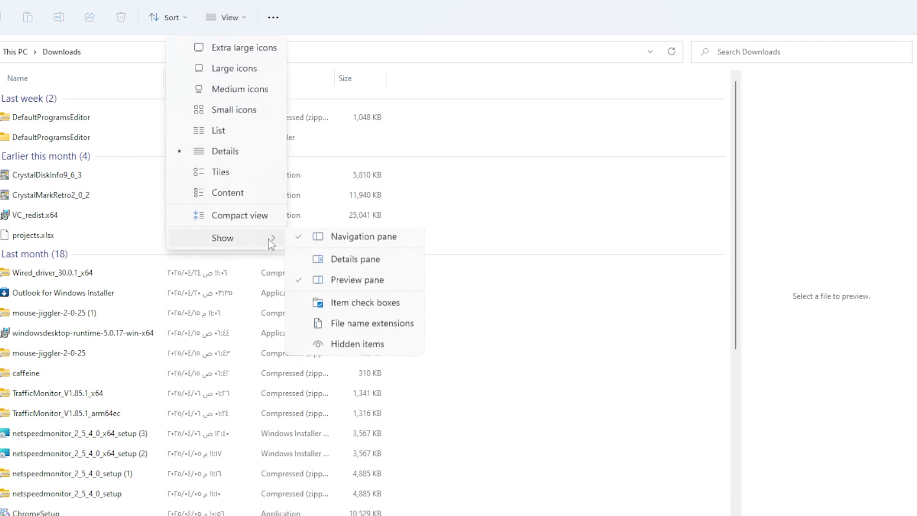
left_click(321, 282)
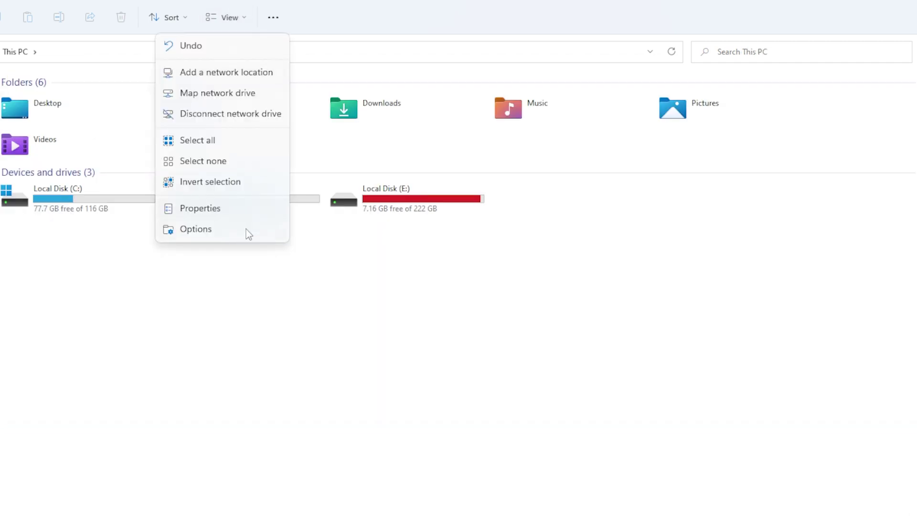
Open Folder Options and set File Explorer to open to This PC, trying Quick access first
left_click(246, 228)
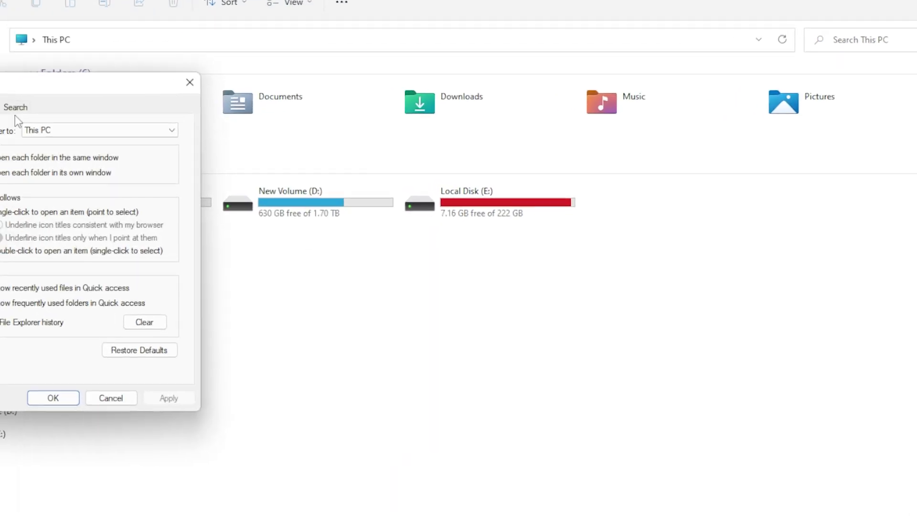
left_click(1, 133)
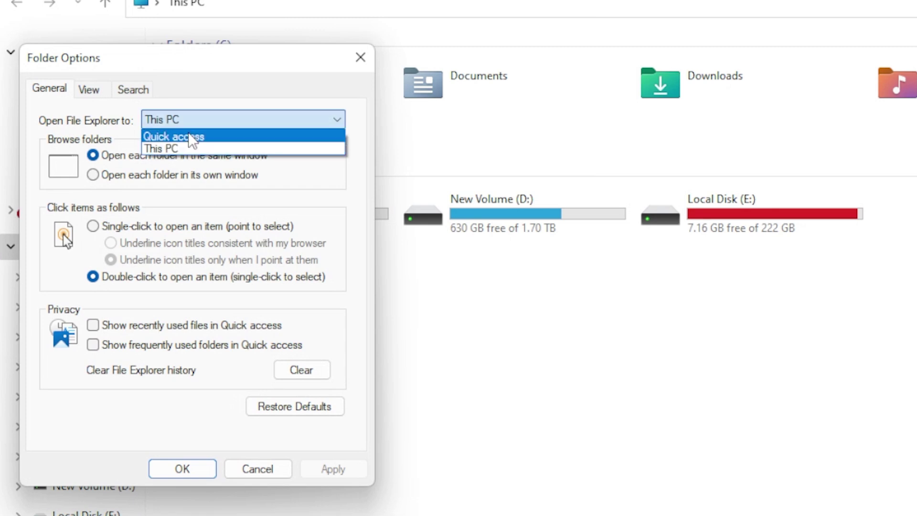
left_click(229, 137)
left_click(229, 122)
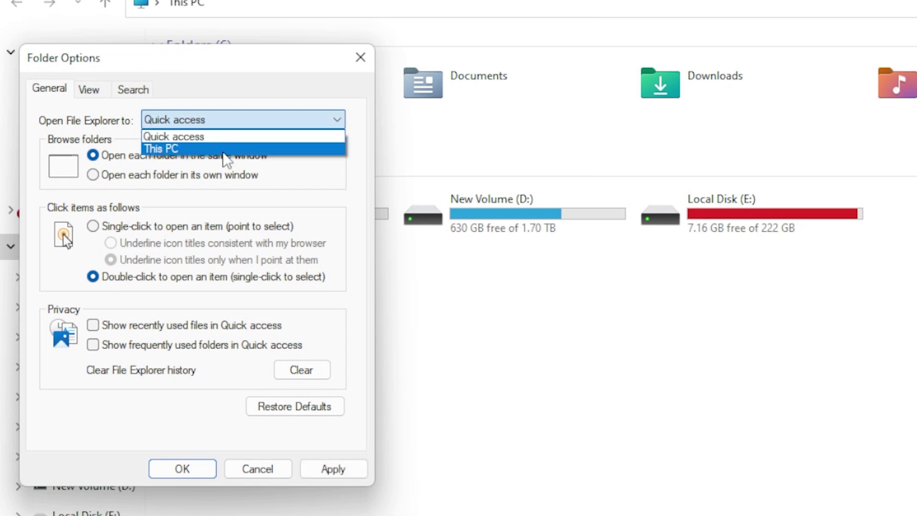
left_click(229, 149)
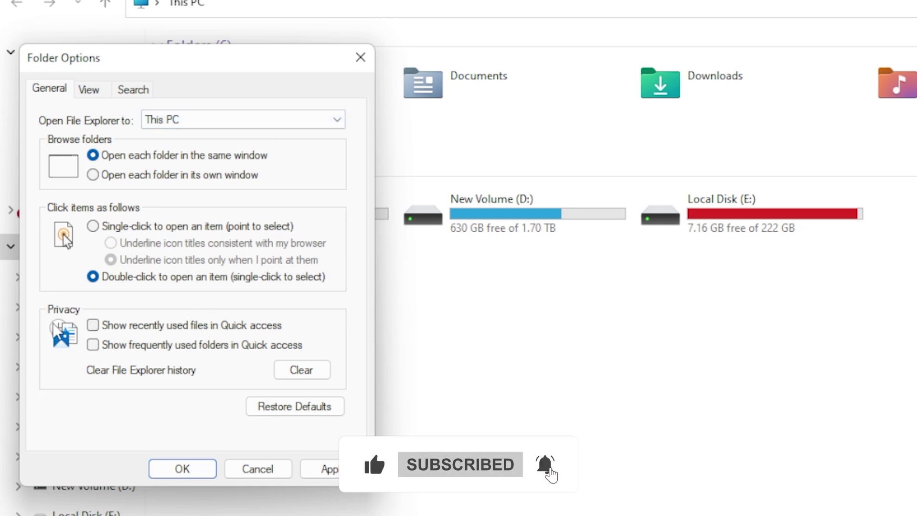
Leave recently used files and frequently used folders off in Quick access, clear the File Explorer history and accept the options
left_click(93, 324)
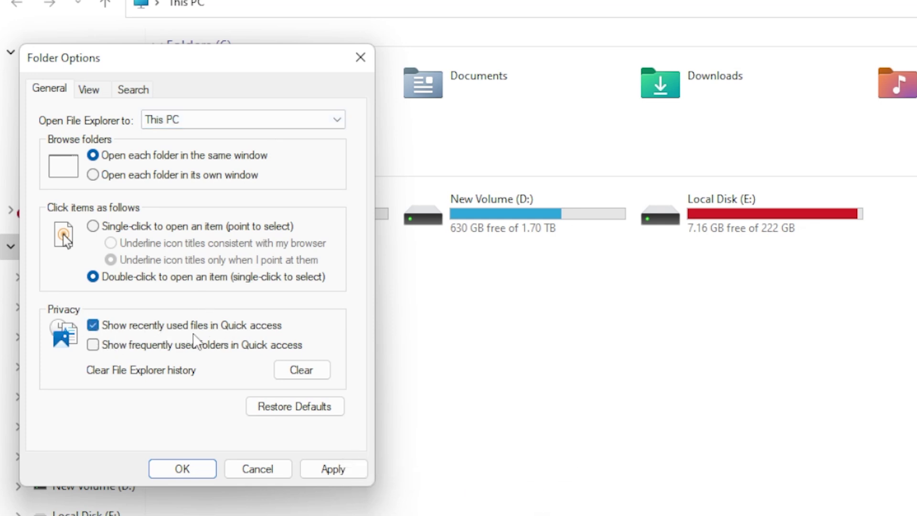
left_click(92, 344)
left_click(92, 326)
left_click(95, 344)
left_click(291, 372)
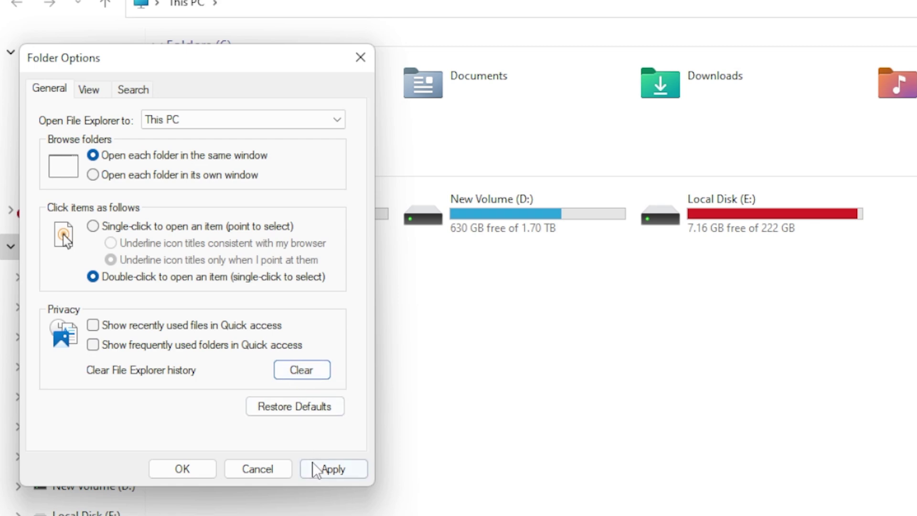
left_click(209, 478)
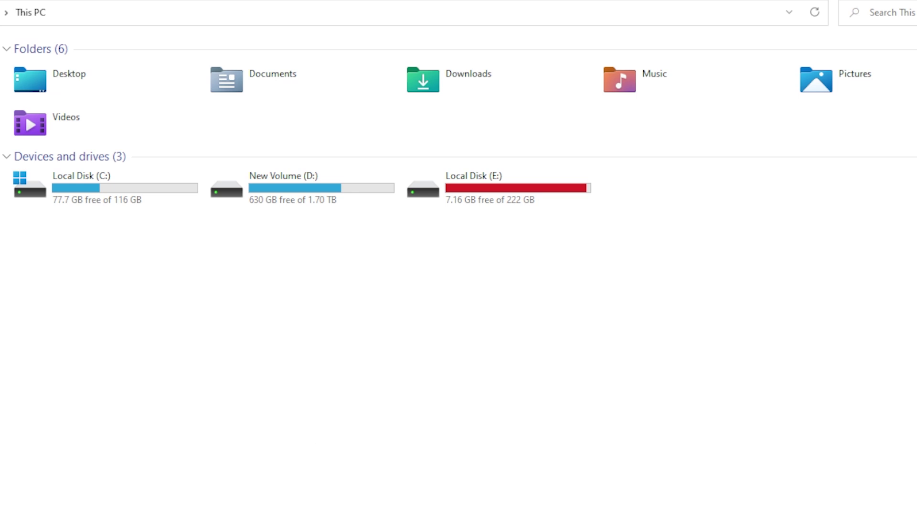
Open Windows Update in the Settings app and check for updates
key("super")
left_click(681, 152)
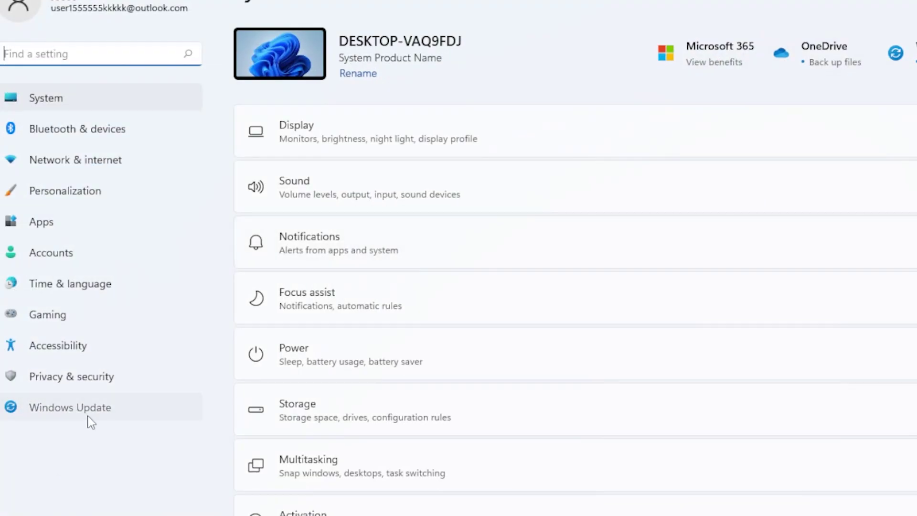
left_click(88, 415)
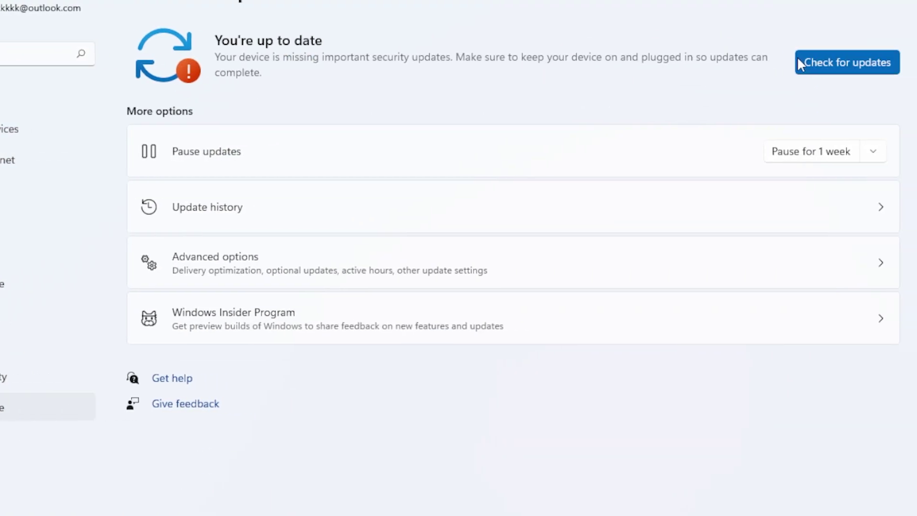
left_click(909, 62)
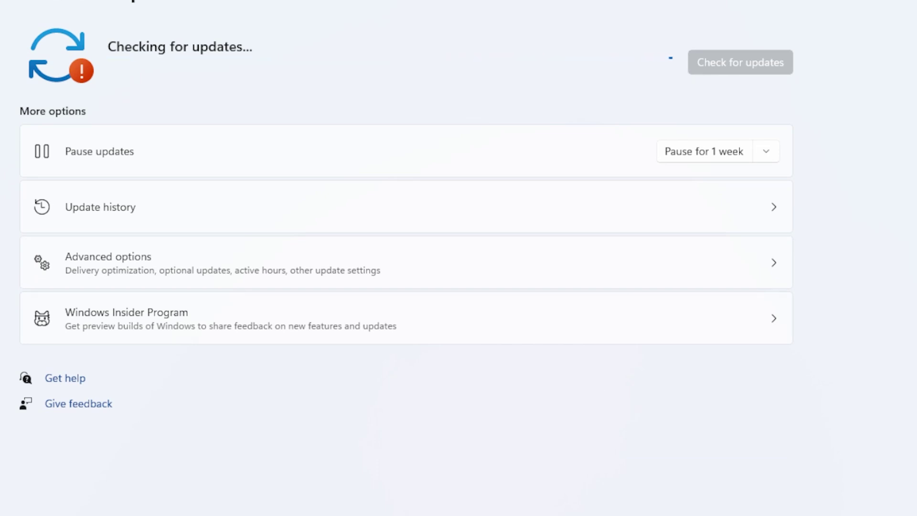
Open Device Manager and start a driver update for the NVIDIA GeForce GTX 1650 SUPER display adapter, closing the windows at the end
key("super+x")
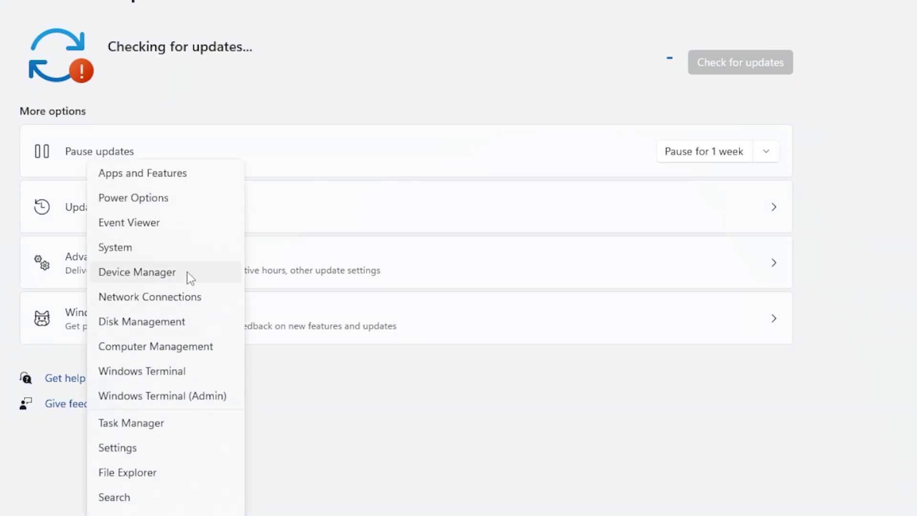
left_click(187, 274)
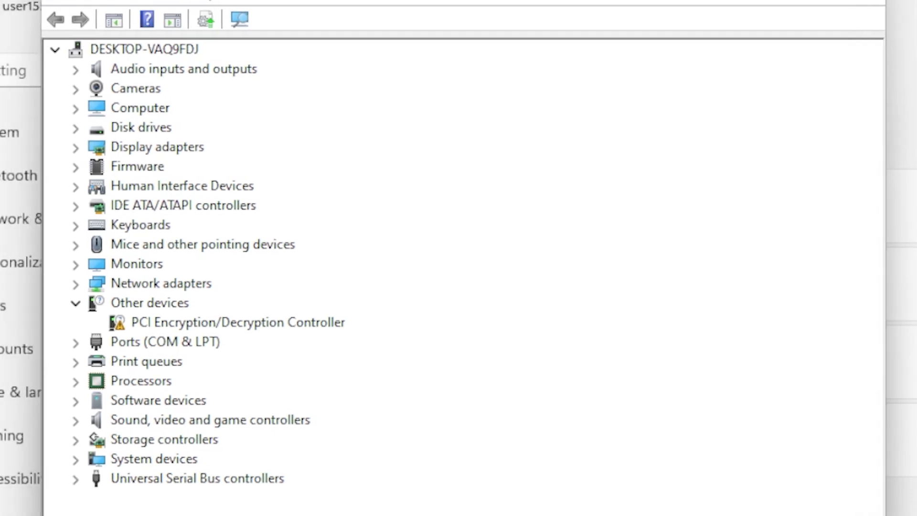
left_click(76, 147)
left_click(163, 172)
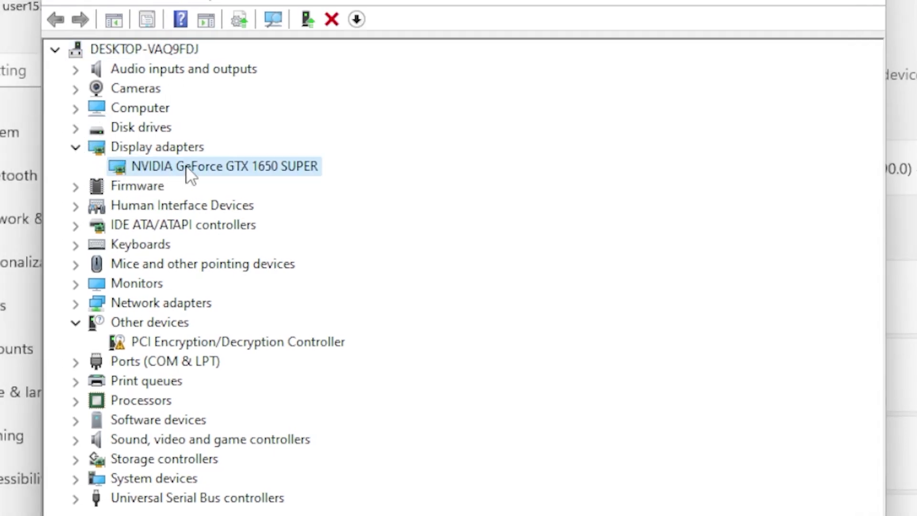
right_click(222, 171)
left_click(352, 186)
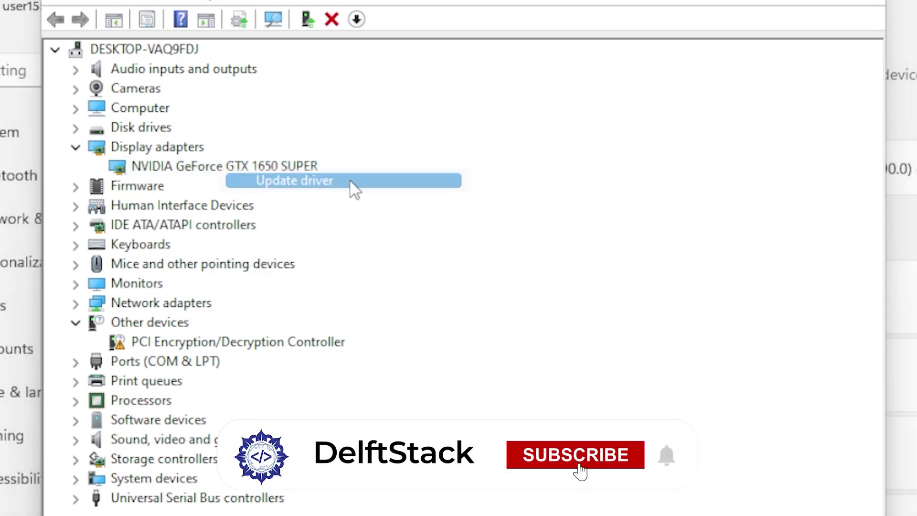
left_click(430, 246)
left_click(743, 506)
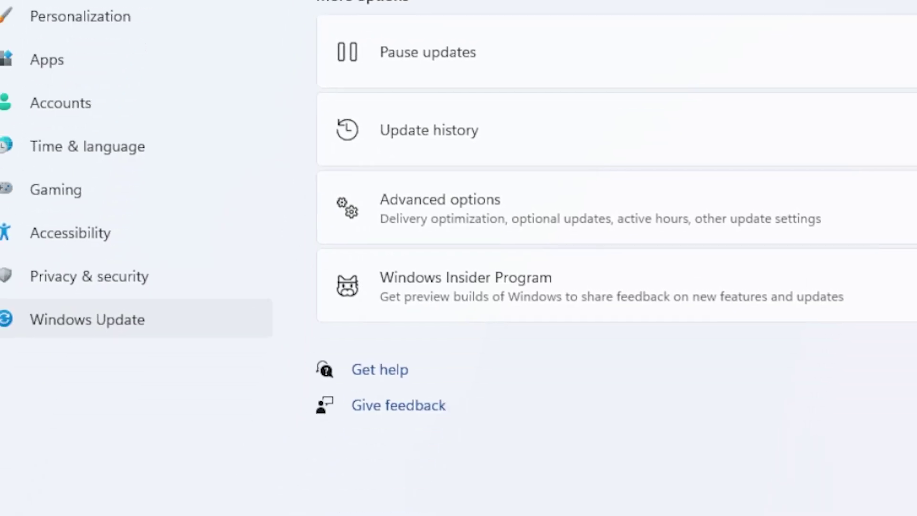
Launch System Configuration with the msconfig command and open Task Manager's startup list from it
key("super+r")
type("ms")
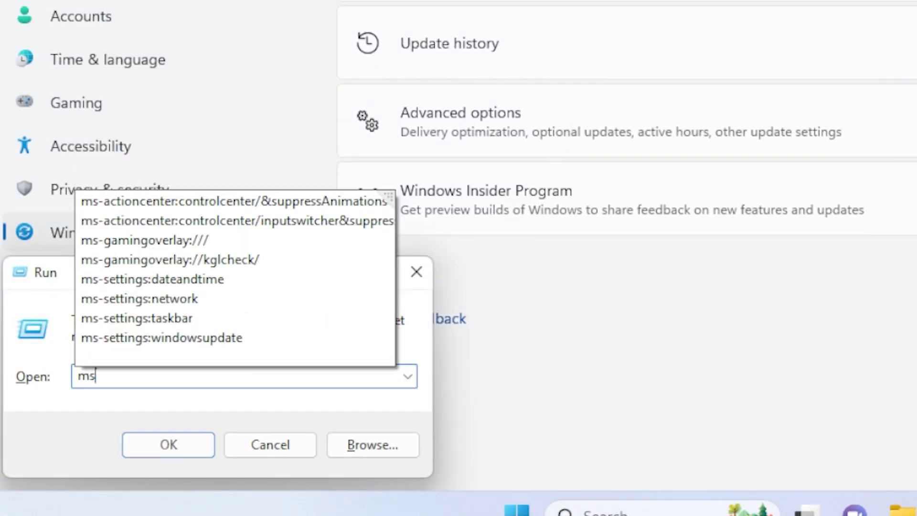
type("conf")
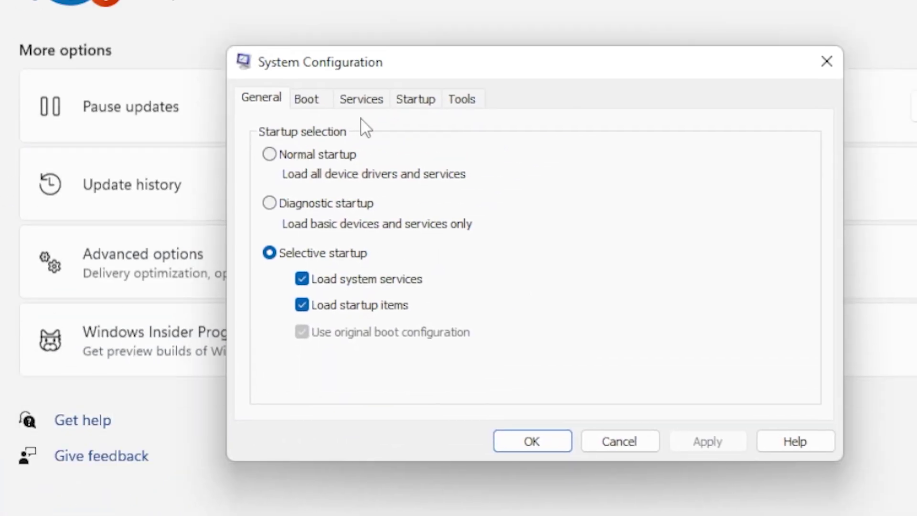
left_click(400, 105)
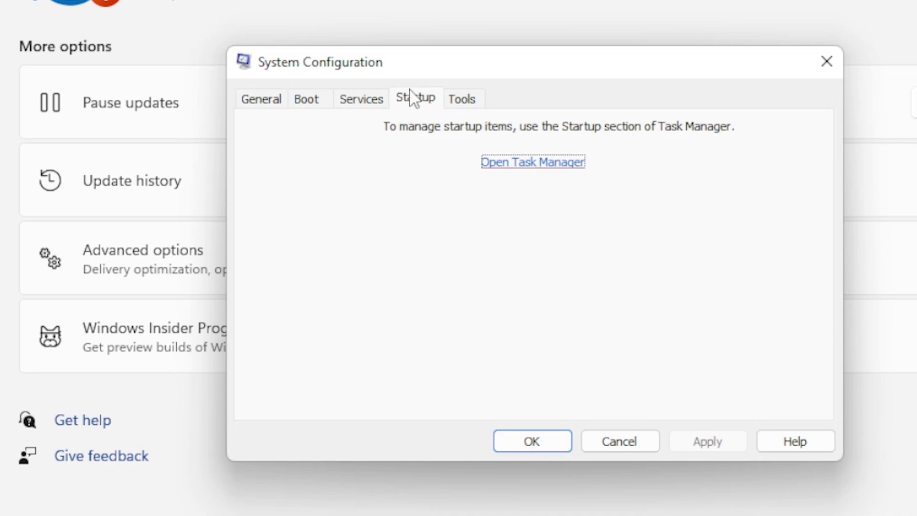
left_click(529, 162)
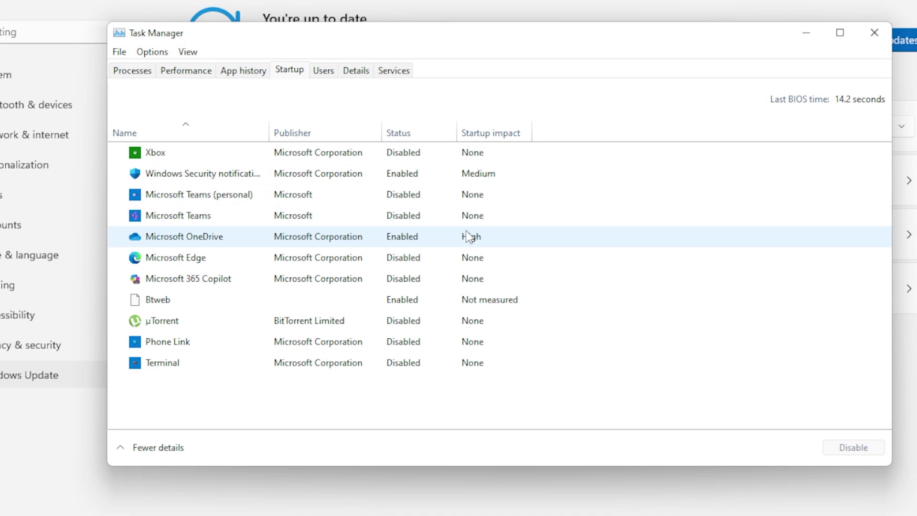
Check the available actions for startup apps, including Microsoft Teams and Microsoft OneDrive
left_click(247, 184)
right_click(247, 183)
left_click(220, 221)
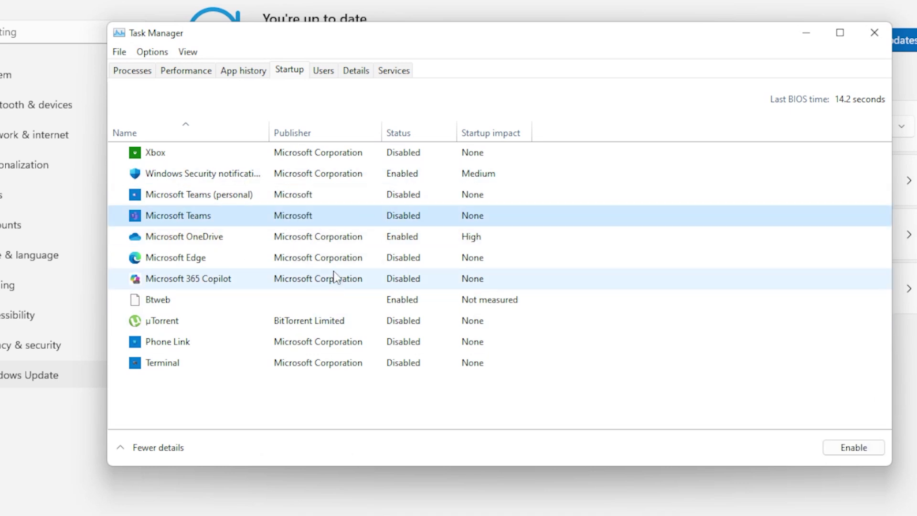
right_click(331, 241)
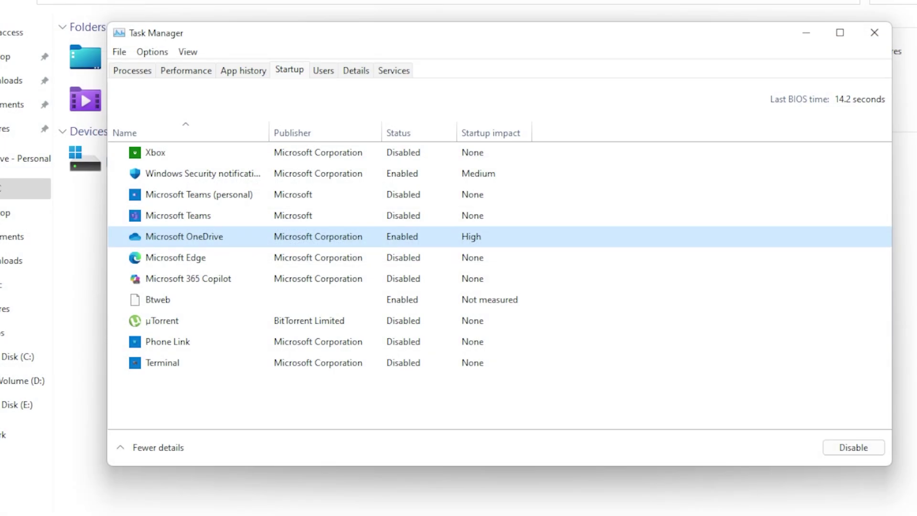
Open Command Prompt as administrator and run a system file scan with sfc /scannow
key("super")
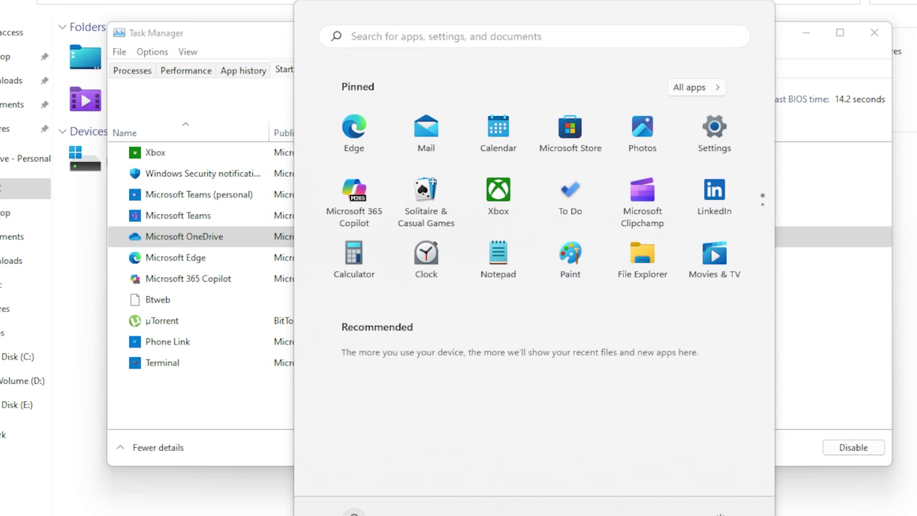
type("cmd")
right_click(429, 144)
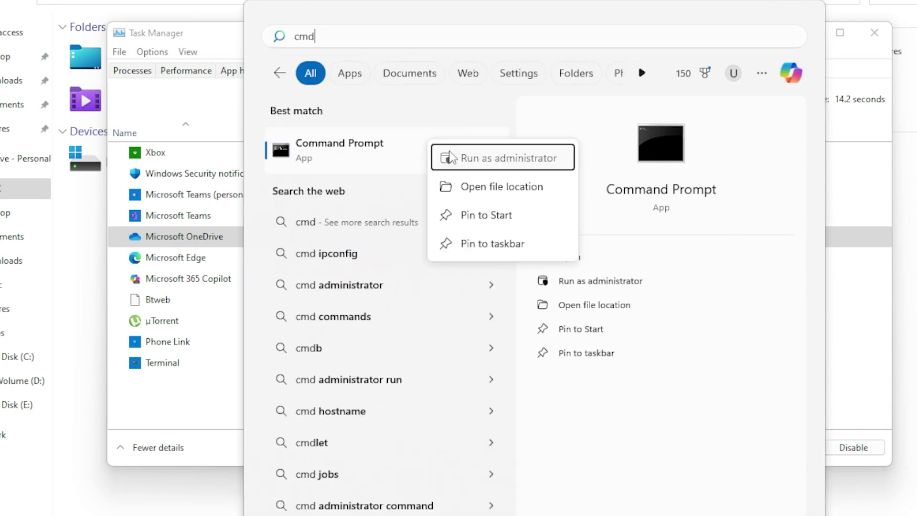
left_click(450, 158)
left_click(496, 350)
type("s\\system32>s")
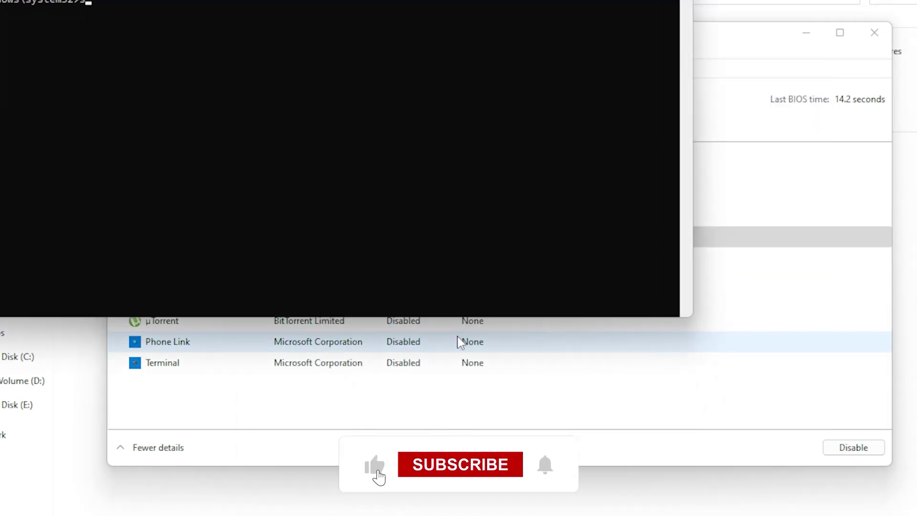
type("fc /scannow")
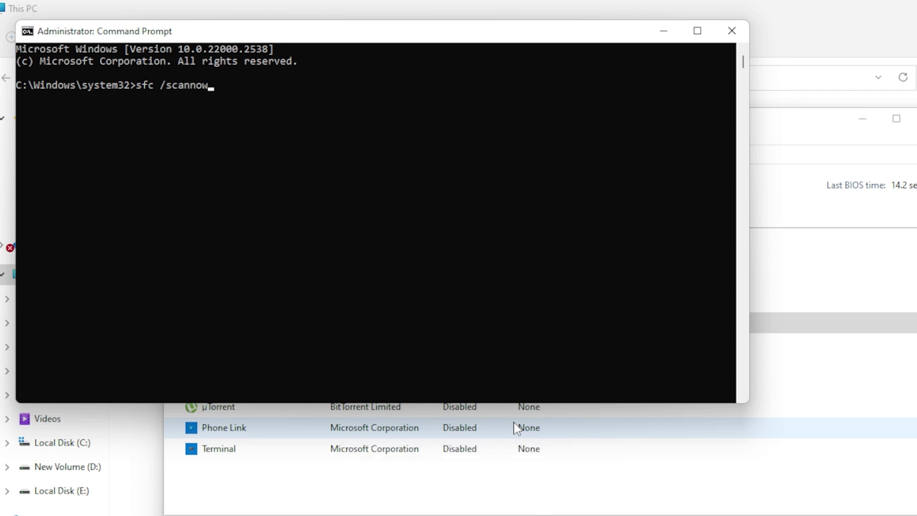
key("Return")
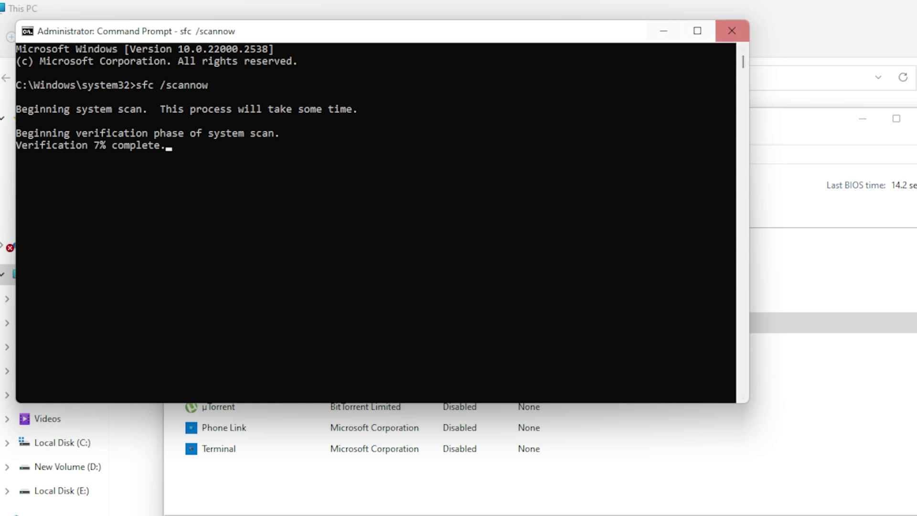
Close Task Manager, System Configuration and File Explorer while leaving Command Prompt open
left_click(915, 141)
left_click(916, 119)
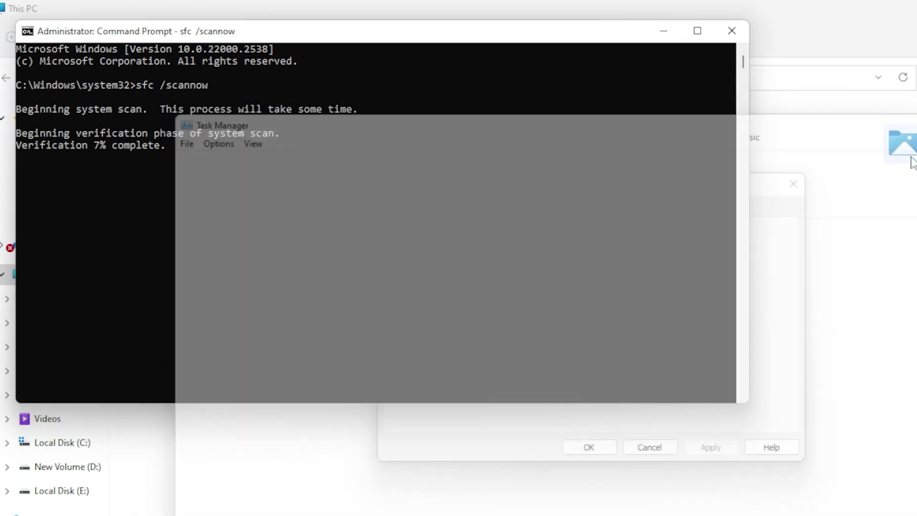
left_click(775, 210)
left_click(792, 186)
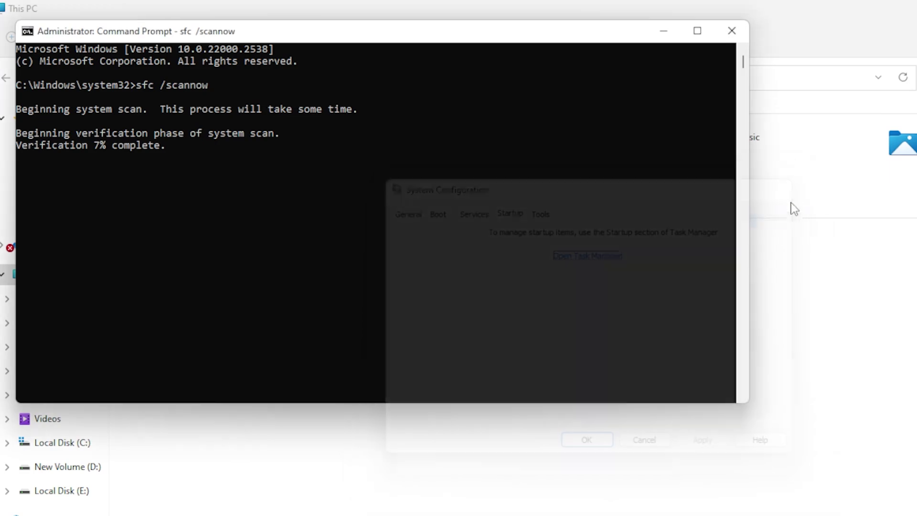
left_click(841, 187)
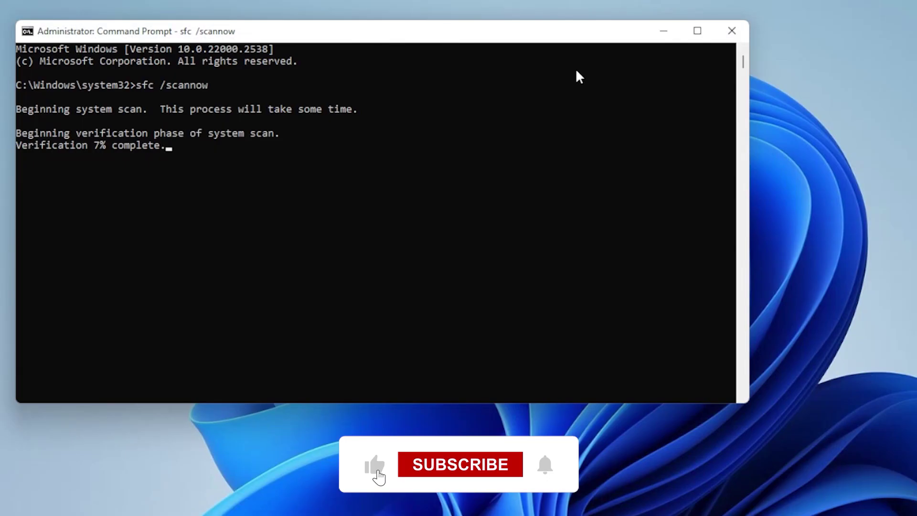